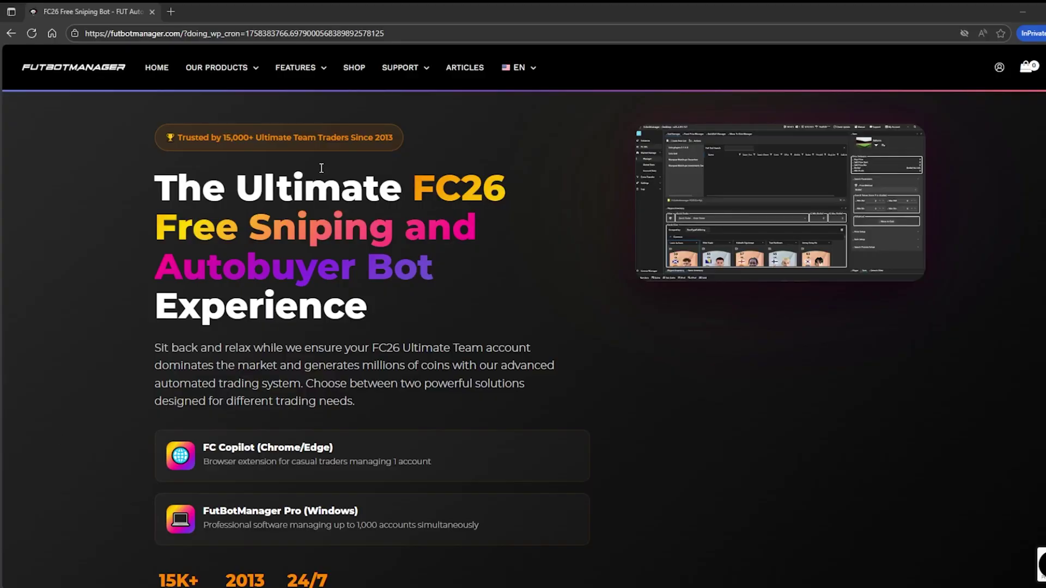
# Go to the FutBotManager shop page listing the FC26 sniping tools
pyautogui.click(351, 66)
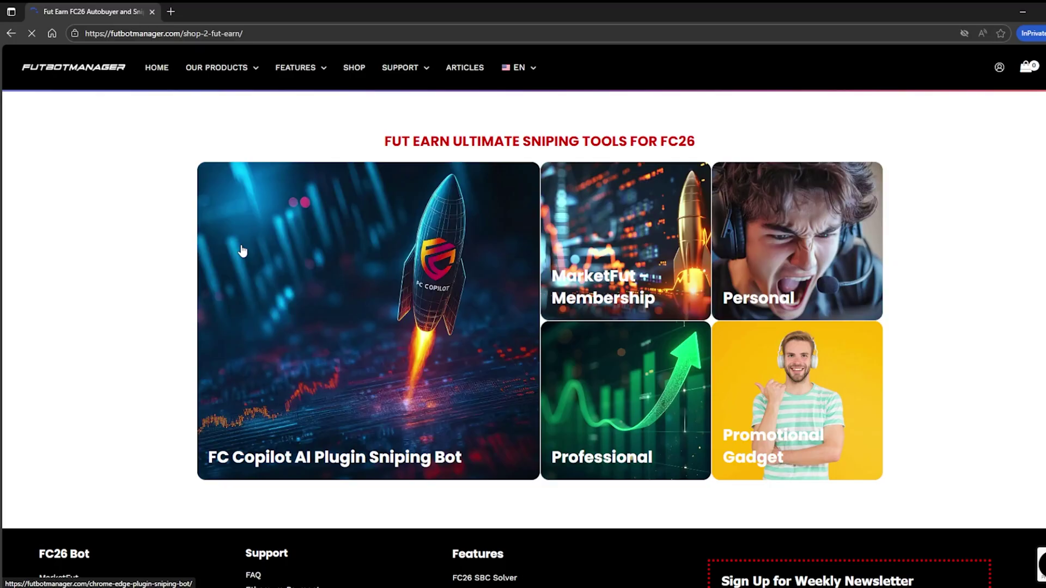
# Add the FC Copilot Elite monthly plan to the cart and view the cart
pyautogui.click(241, 246)
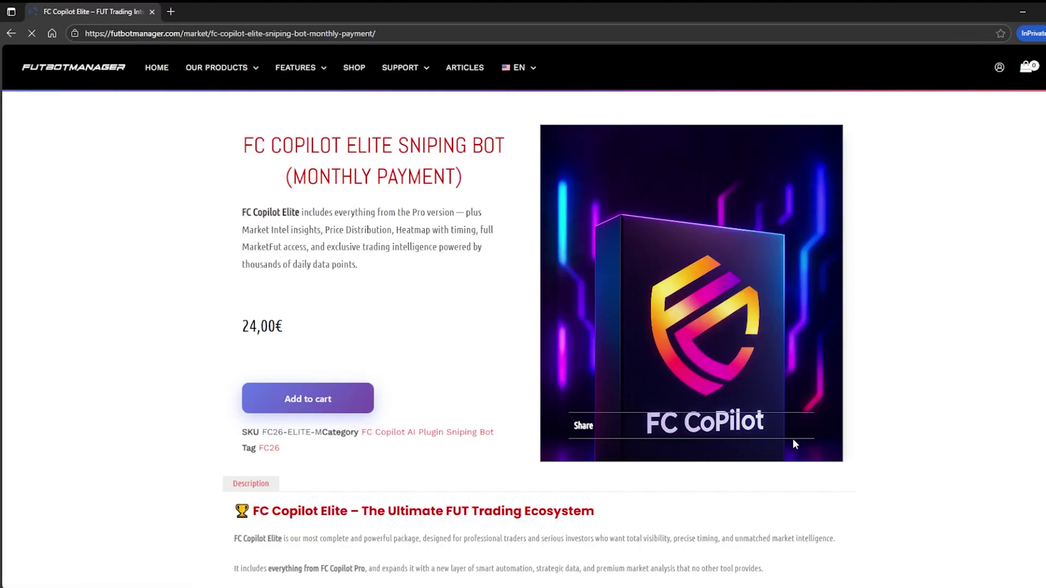
pyautogui.click(326, 398)
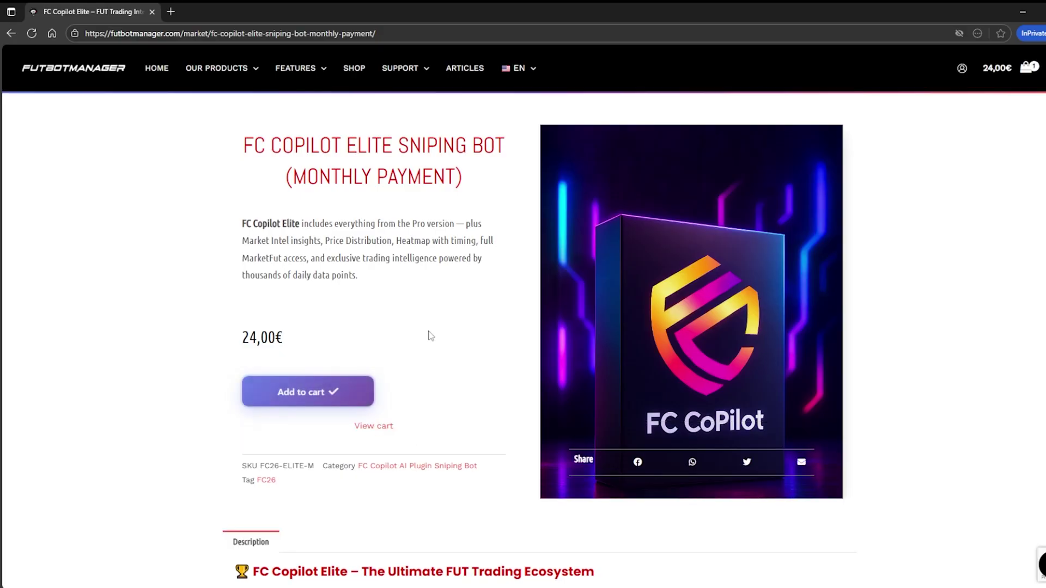
pyautogui.click(371, 426)
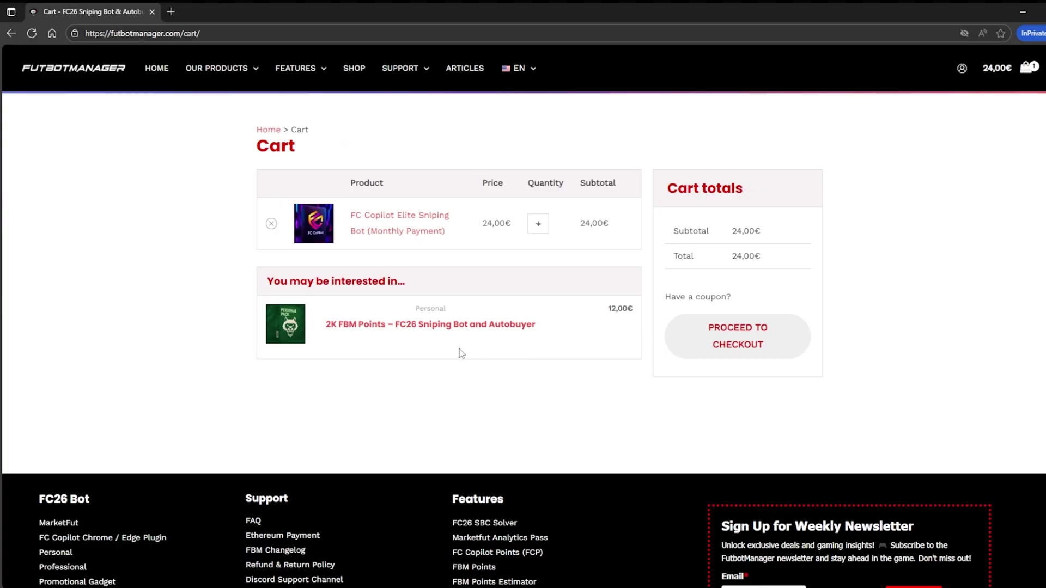
# Apply the pasted coupon code to bring the total to 0,00€, then proceed to checkout
pyautogui.click(698, 297)
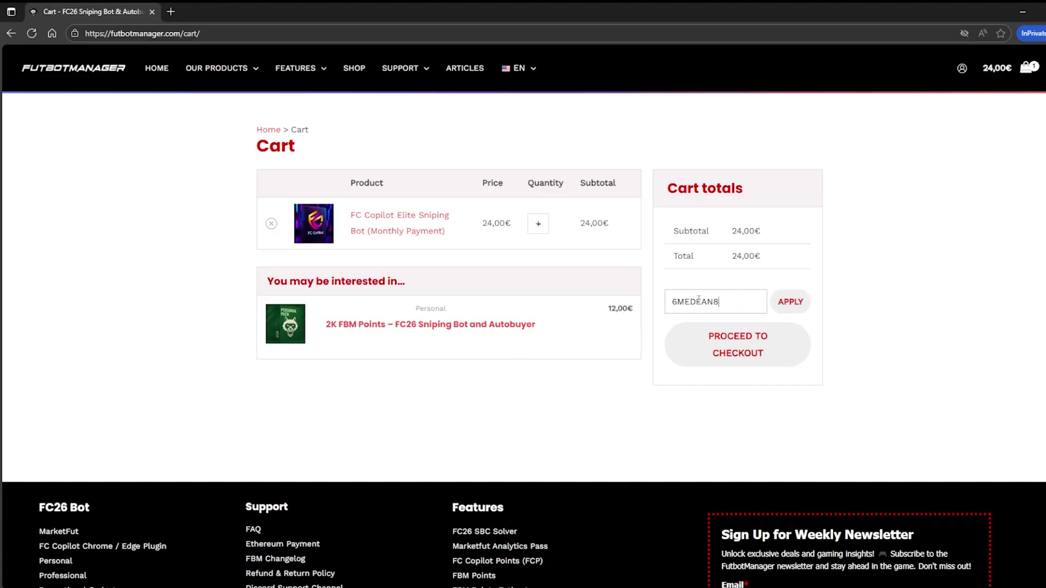
pyautogui.click(791, 301)
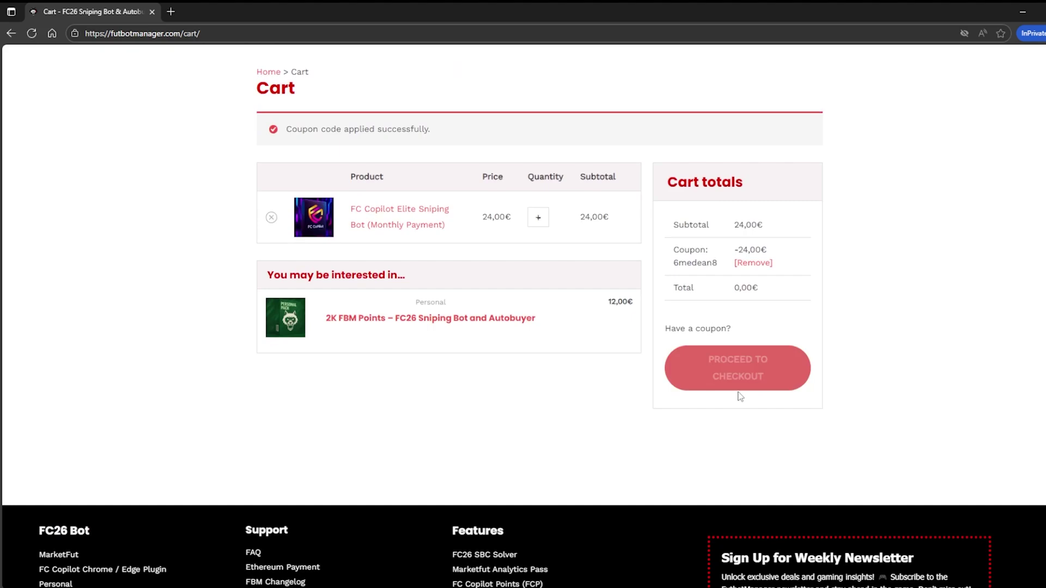
pyautogui.click(740, 362)
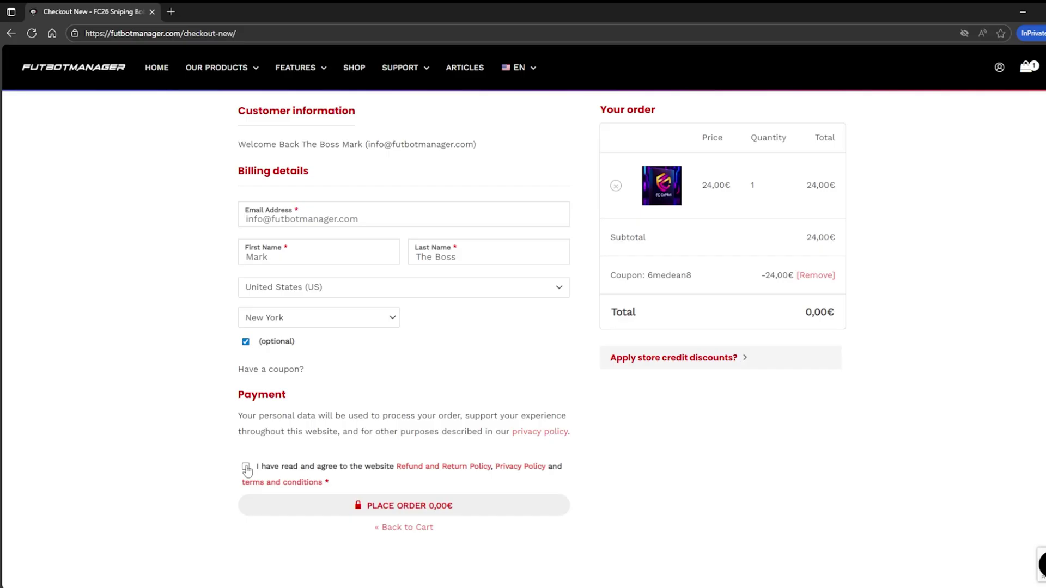
# Accept the terms and conditions and place the 0,00€ order
pyautogui.click(245, 468)
pyautogui.click(381, 505)
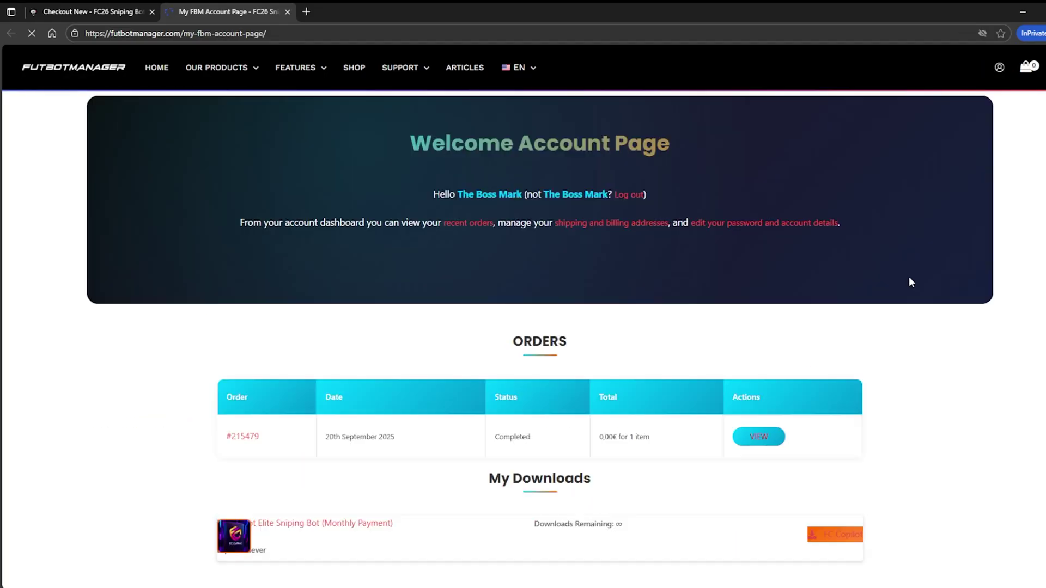
# Download FcCopilotR26_1456.rar from the FC Copilot OneDrive folder
pyautogui.scroll(-1, 850, 399)
pyautogui.scroll(-3, 850, 399)
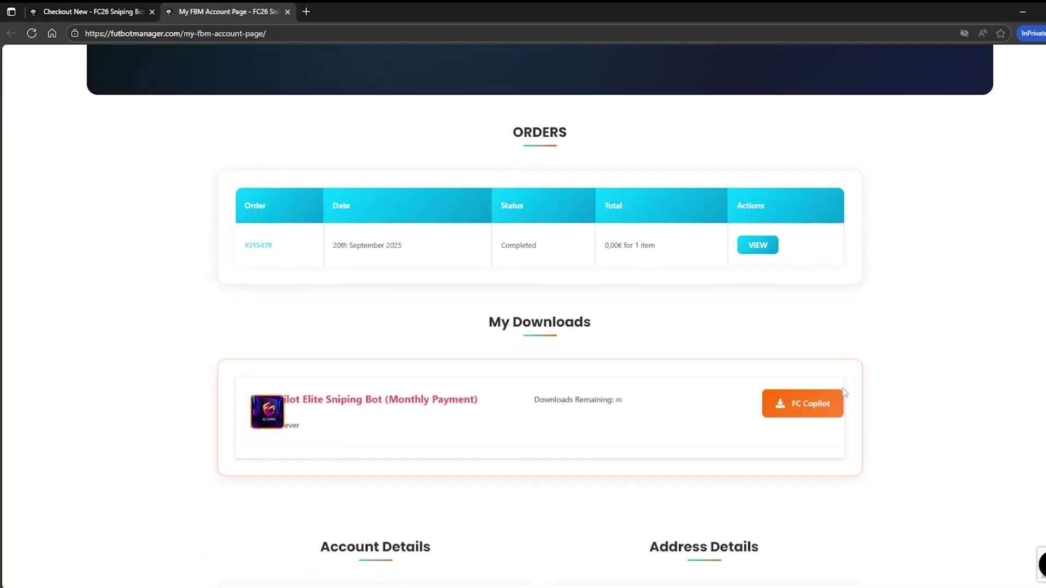
pyautogui.click(801, 403)
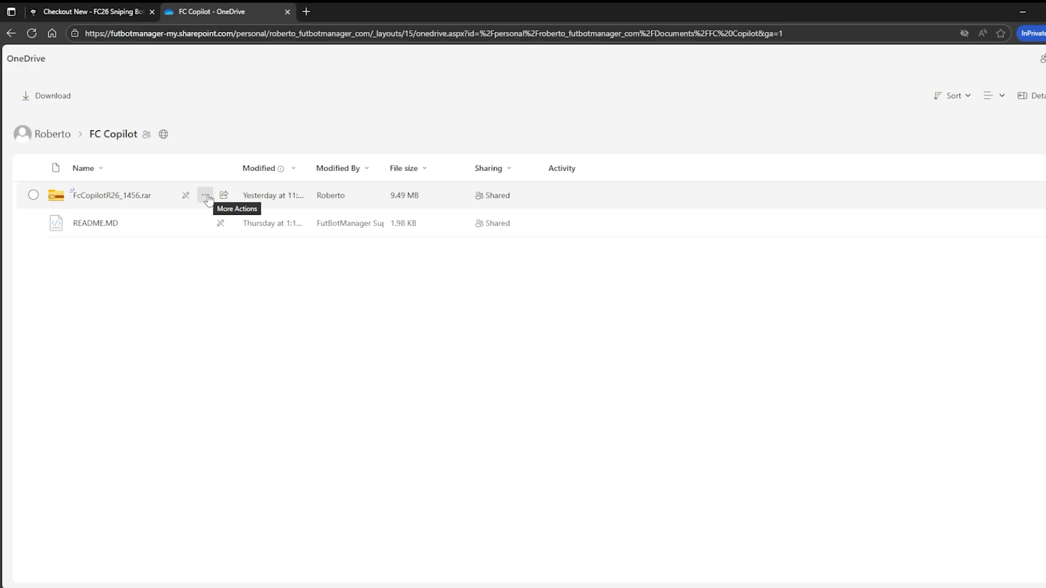
pyautogui.click(205, 196)
pyautogui.click(248, 225)
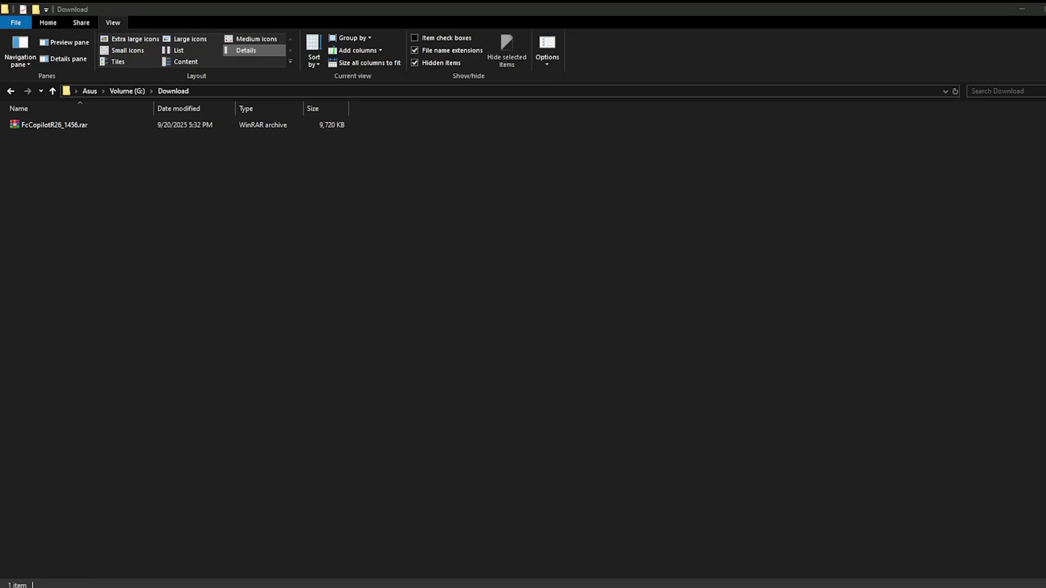
# Extract FcCopilotR26_1456.rar to a FcCopilotR26_1456 folder, entering the archive password
pyautogui.rightClick(43, 124)
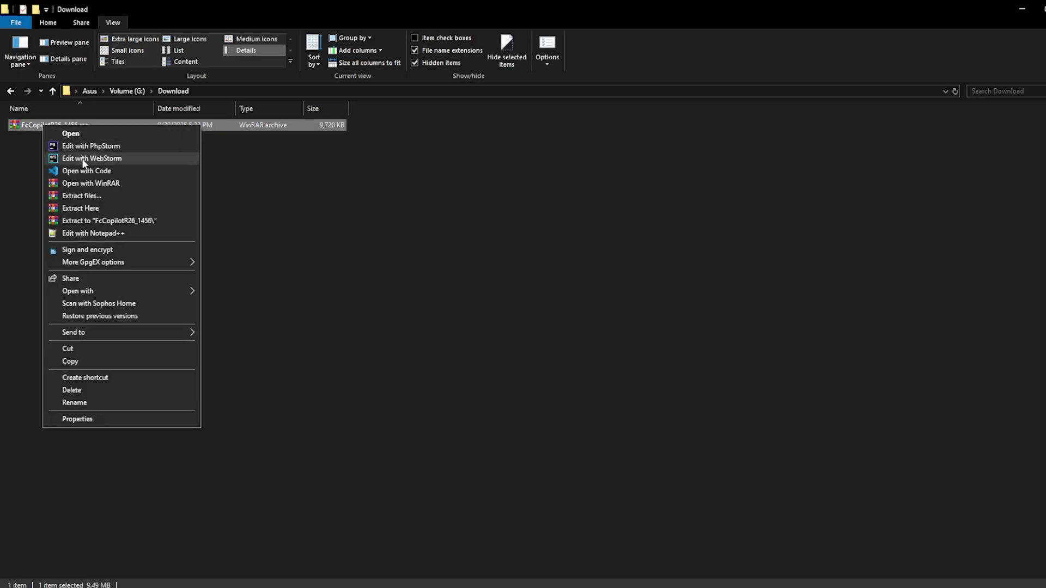
pyautogui.click(103, 221)
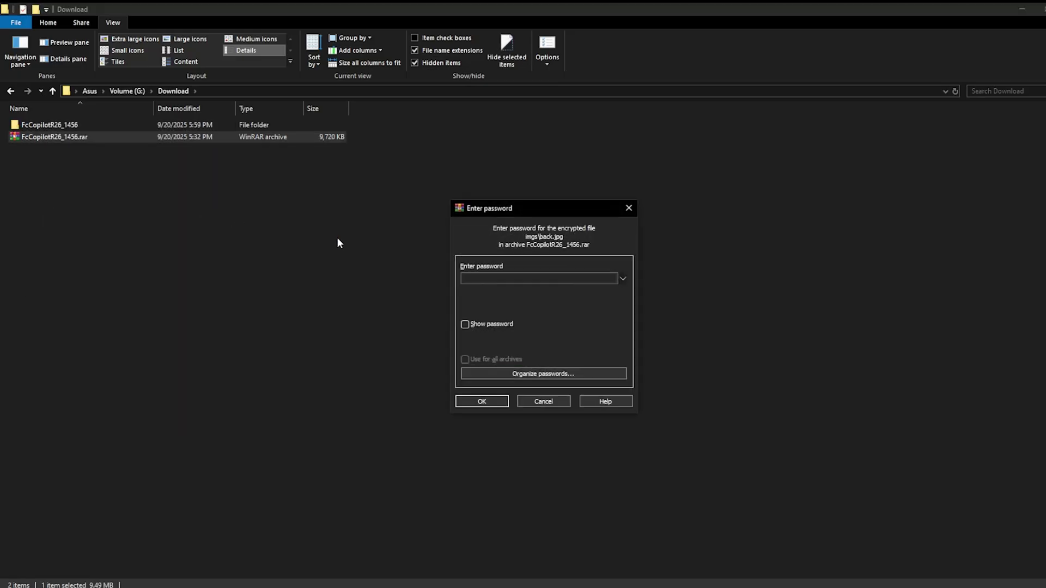
pyautogui.write('**********')
pyautogui.press('Return')
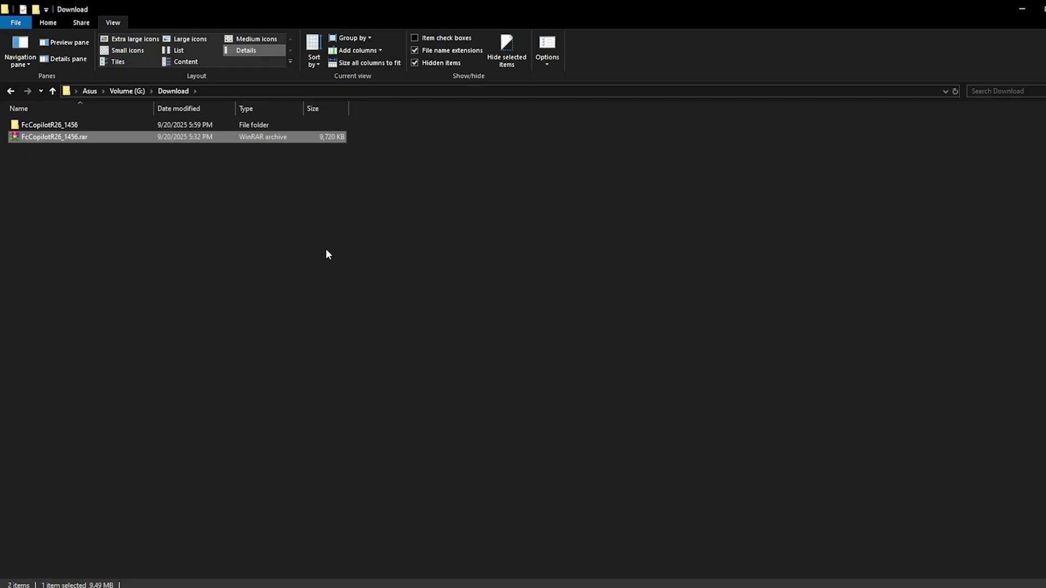
# Go back to Edge and open the extensions management page
pyautogui.hotkey('alt', 'Tab')
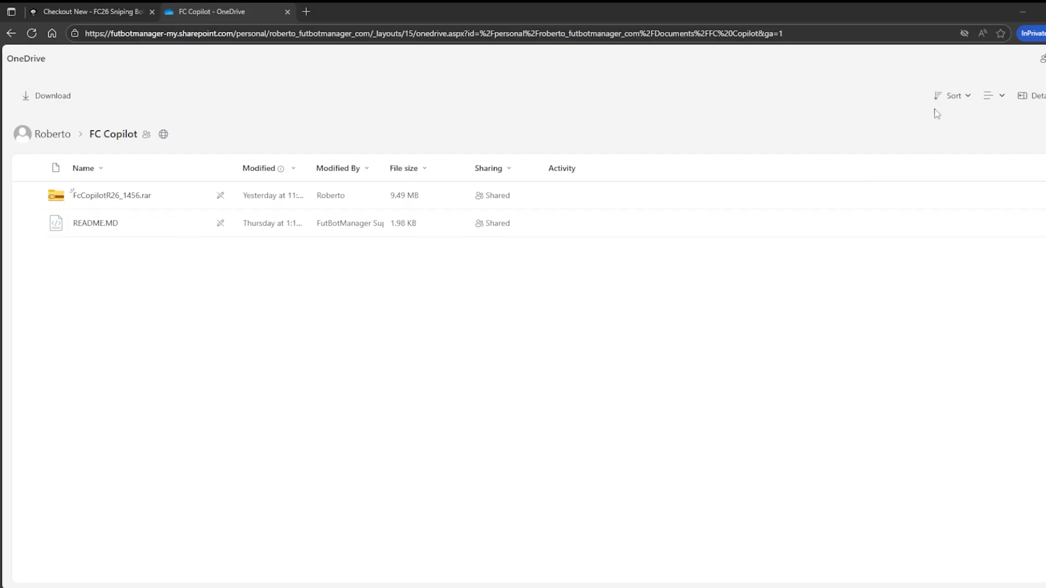
pyautogui.hotkey('alt', 'f')
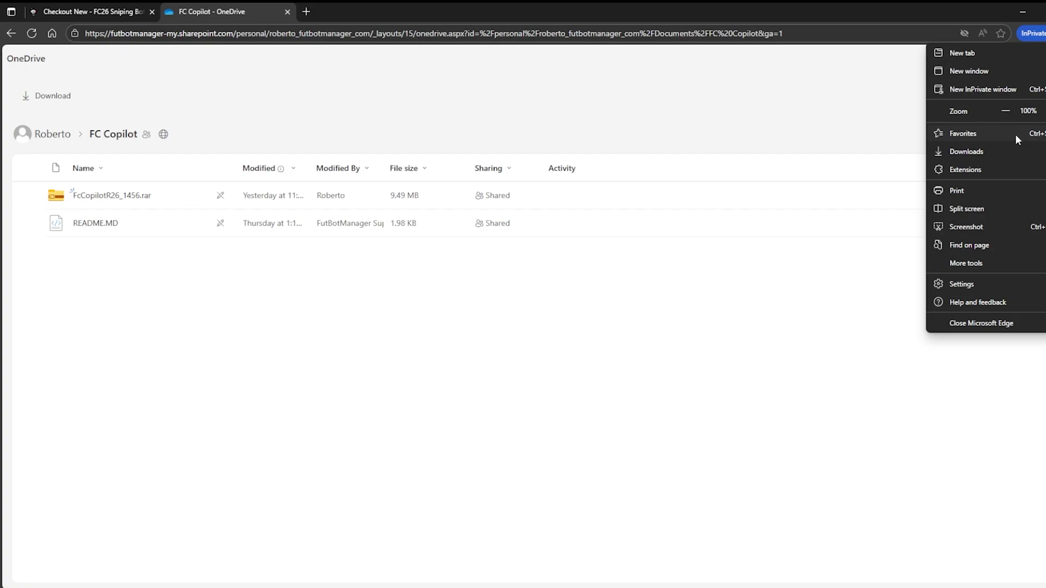
pyautogui.moveTo(1005, 171)
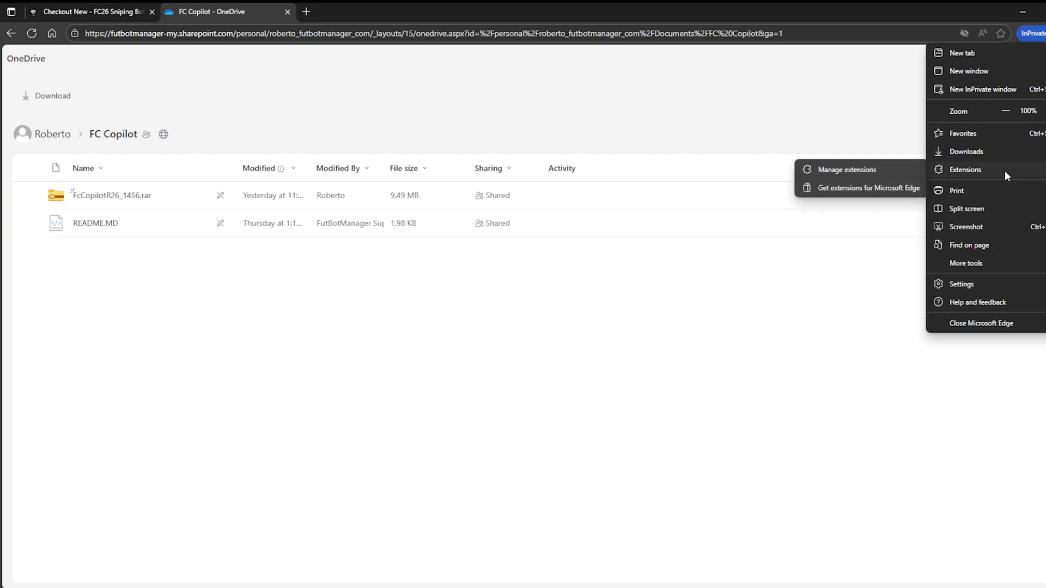
pyautogui.click(853, 170)
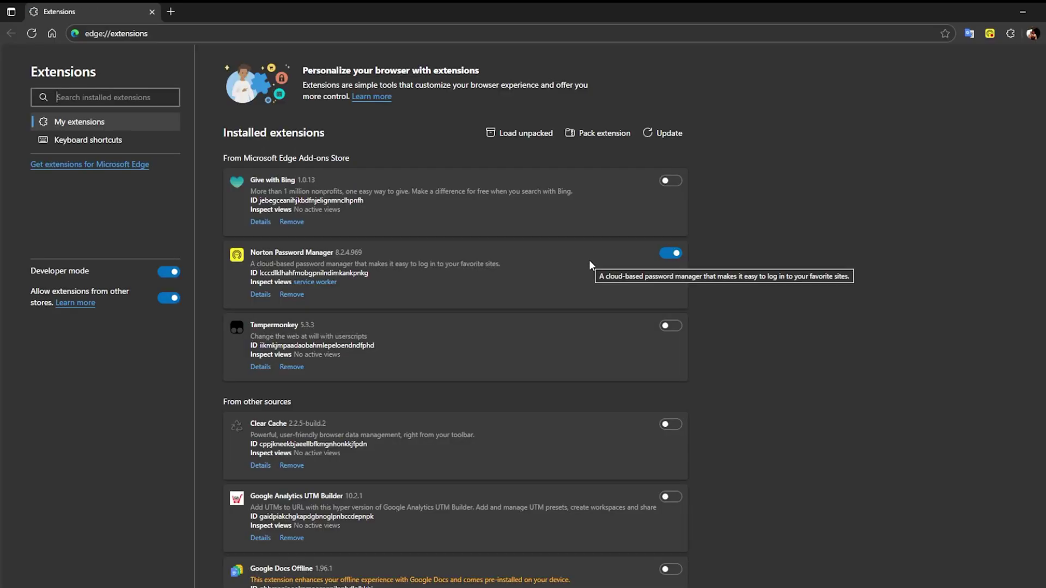
# Load the FcCopilotR26_1456 folder from Download as an unpacked extension
pyautogui.click(528, 133)
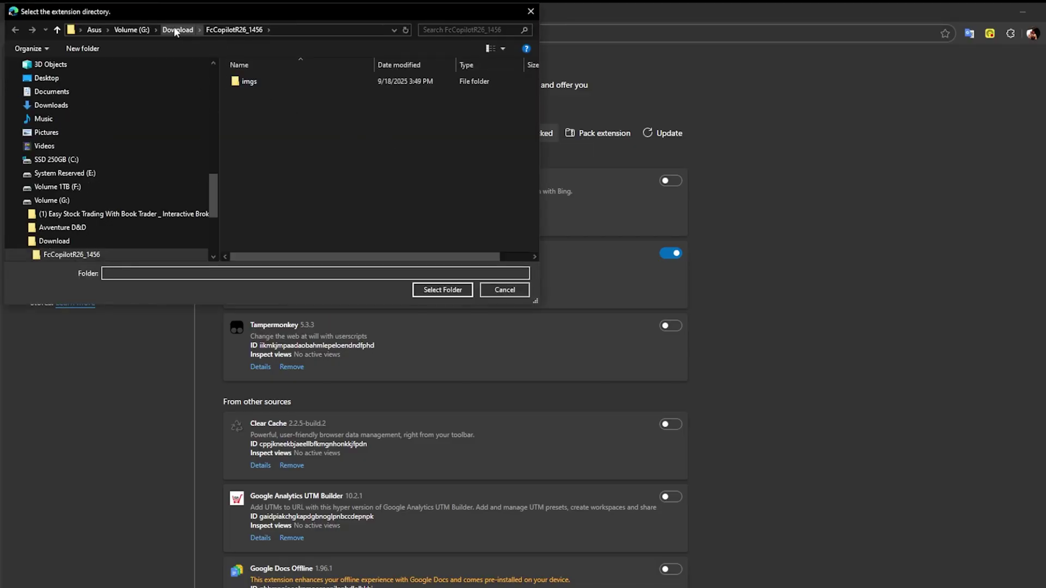
pyautogui.click(175, 30)
pyautogui.doubleClick(266, 83)
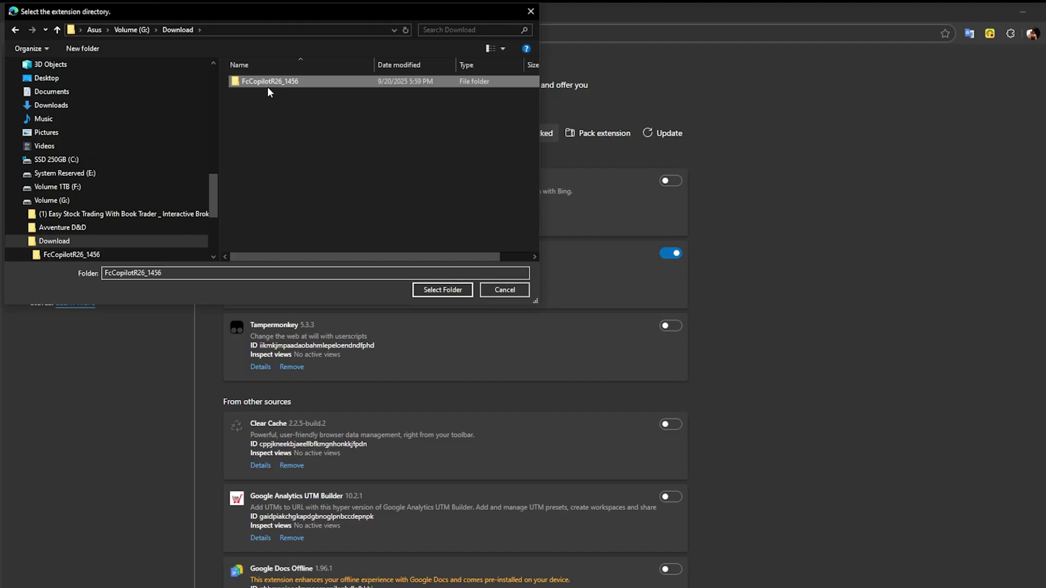
pyautogui.click(434, 291)
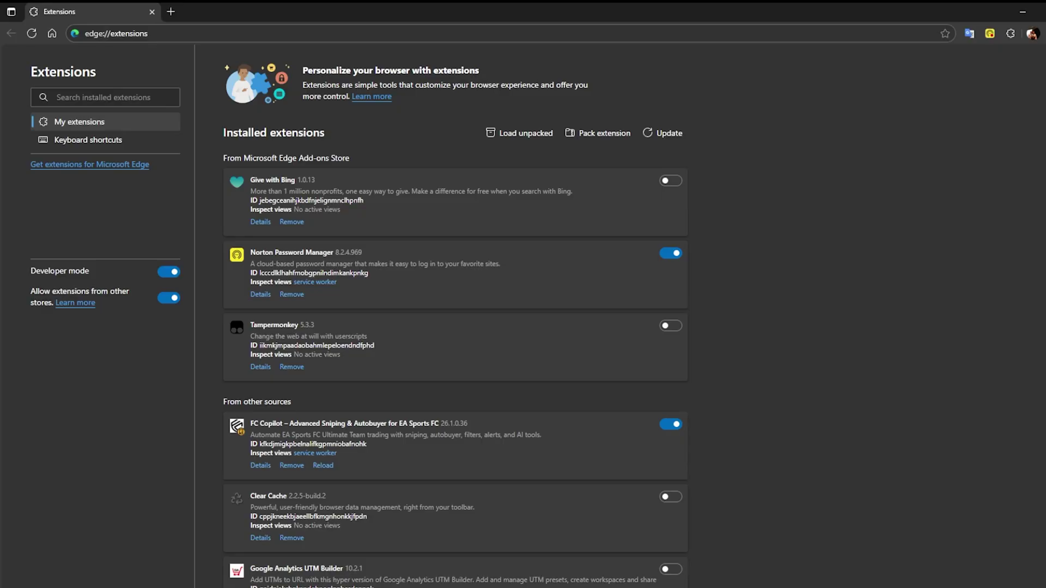
# Pin FC Copilot to the Edge toolbar from the Extensions menu
pyautogui.click(1009, 36)
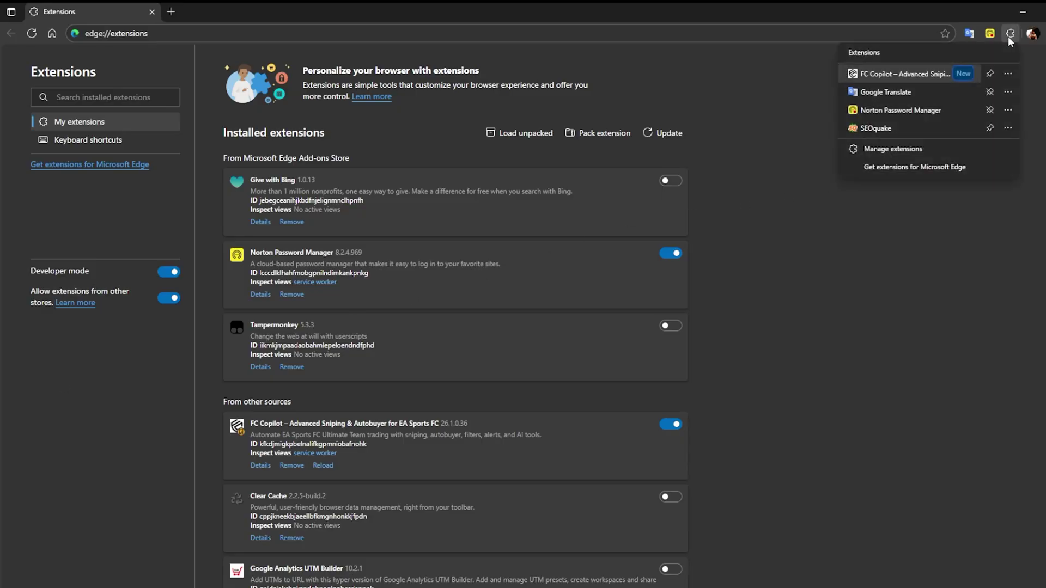
pyautogui.click(991, 72)
pyautogui.click(795, 149)
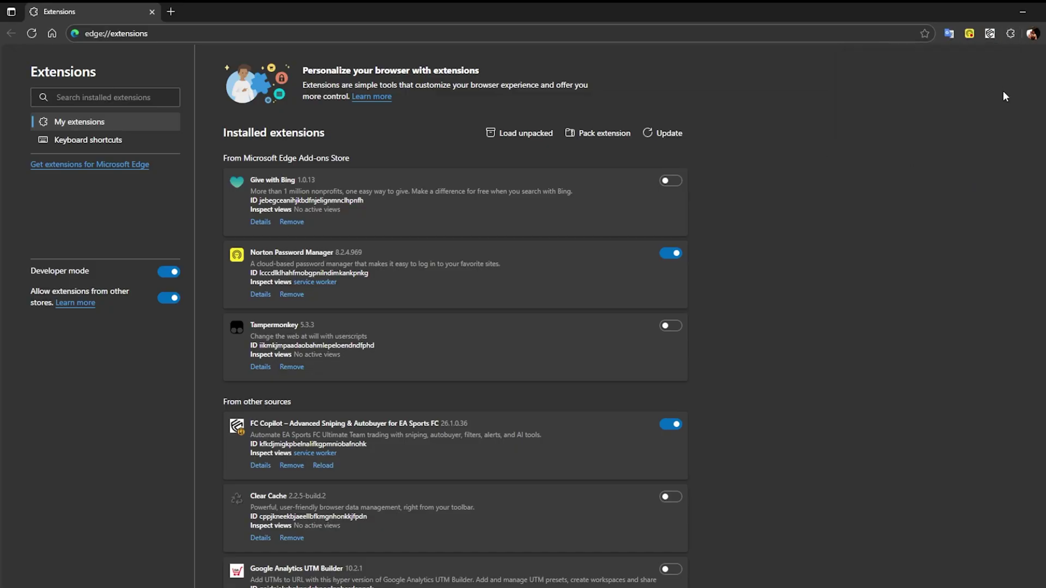
# Request FC Copilot login codes by email, entering the account's e-mail address
pyautogui.click(1008, 36)
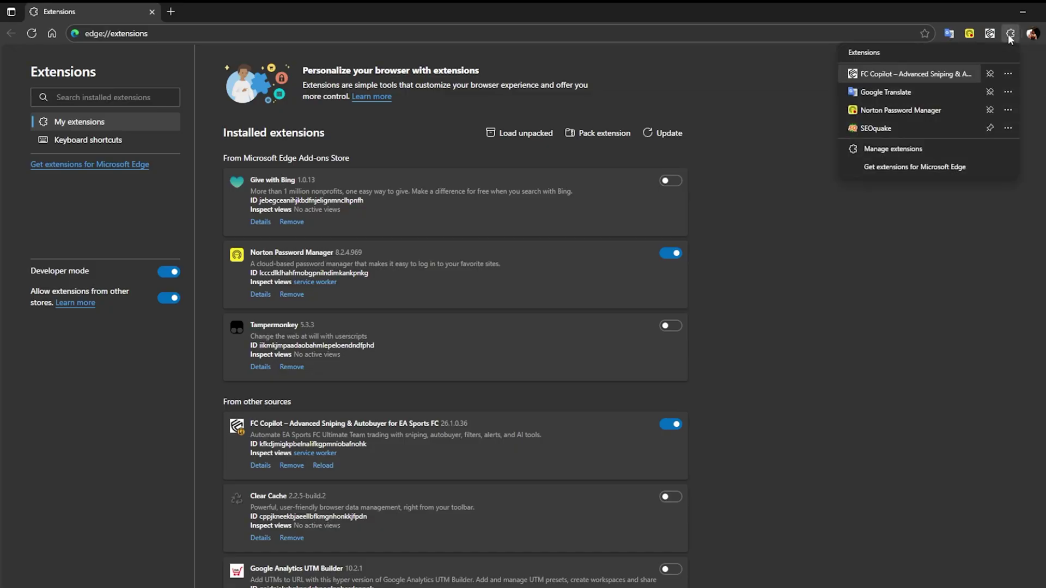
pyautogui.click(990, 33)
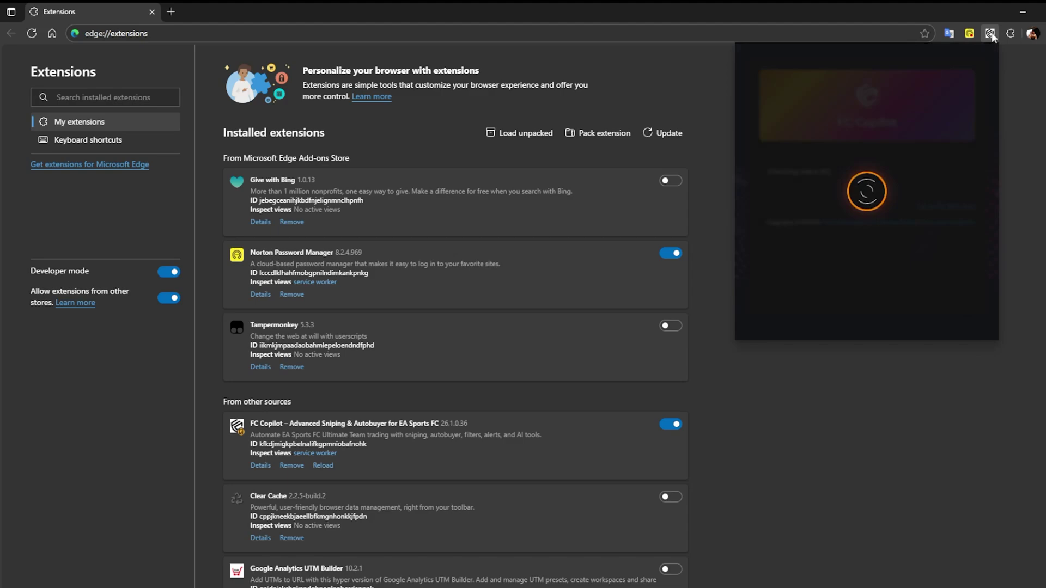
pyautogui.click(882, 274)
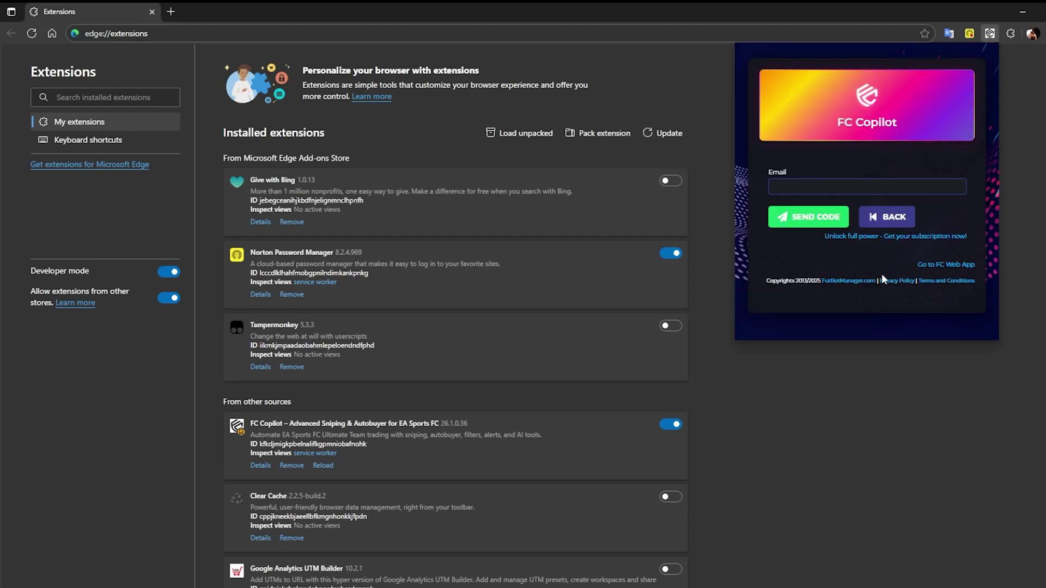
pyautogui.click(815, 185)
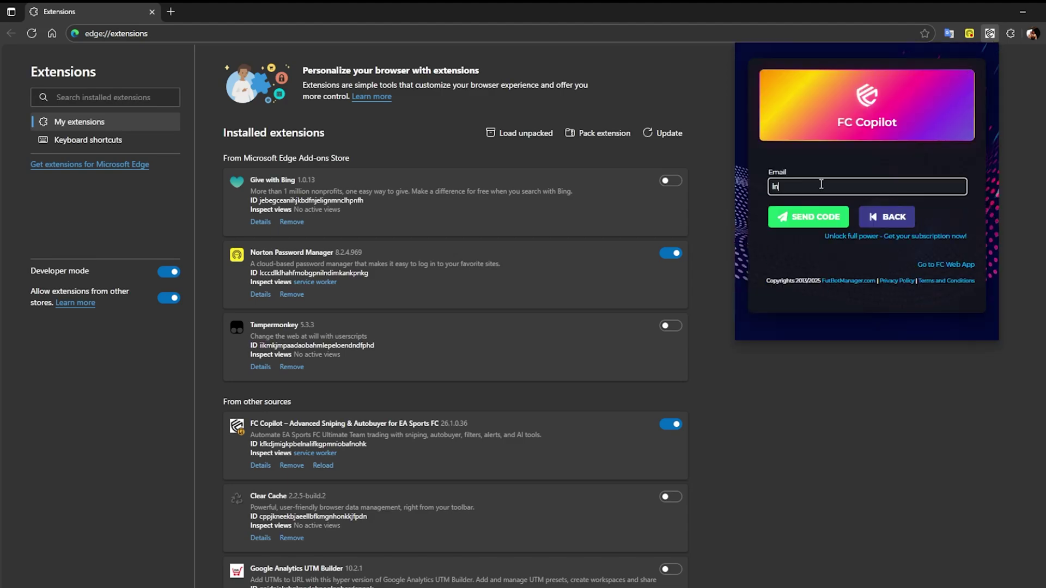
pyautogui.click(815, 218)
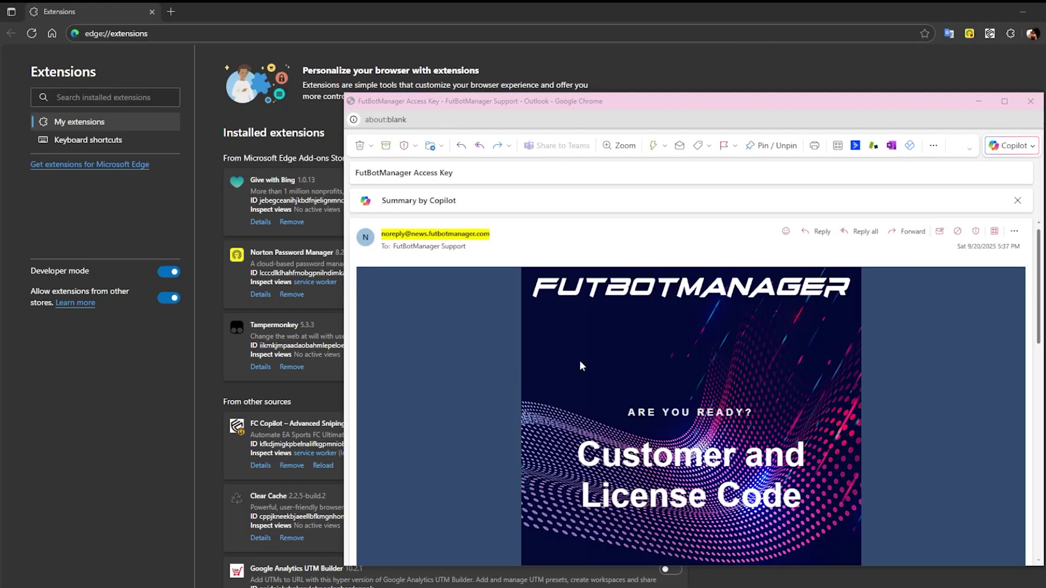
# Copy the license code from the email and log in to FC Copilot with the codes
pyautogui.scroll(-5, 580, 360)
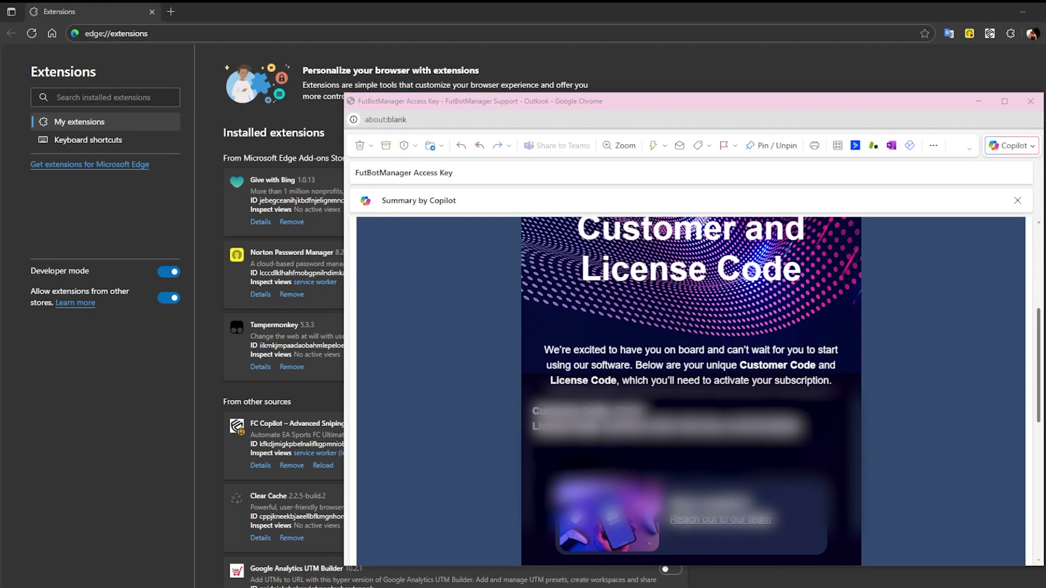
pyautogui.moveTo(605, 425); pyautogui.dragTo(818, 426)
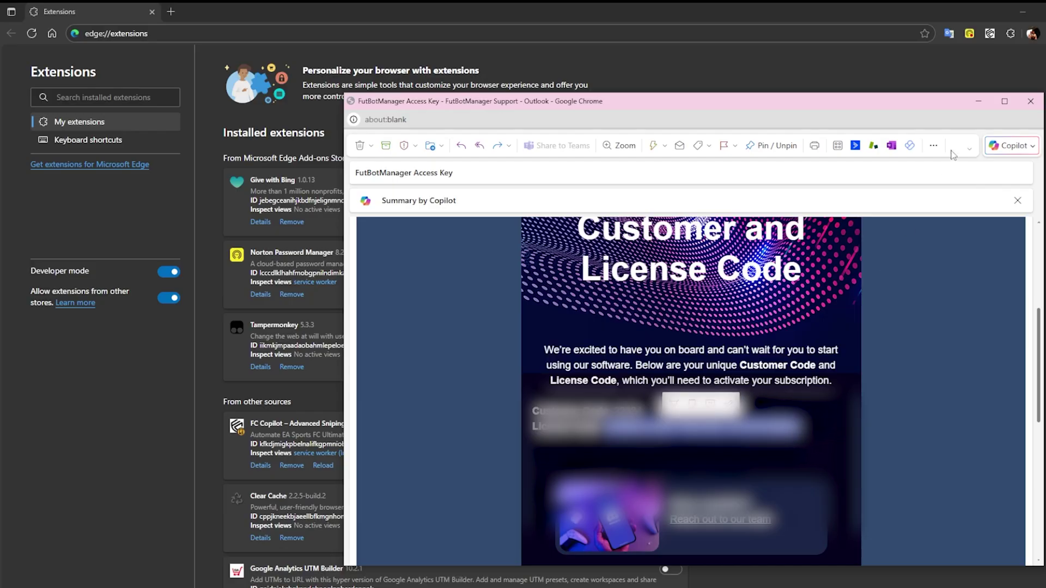
pyautogui.click(991, 35)
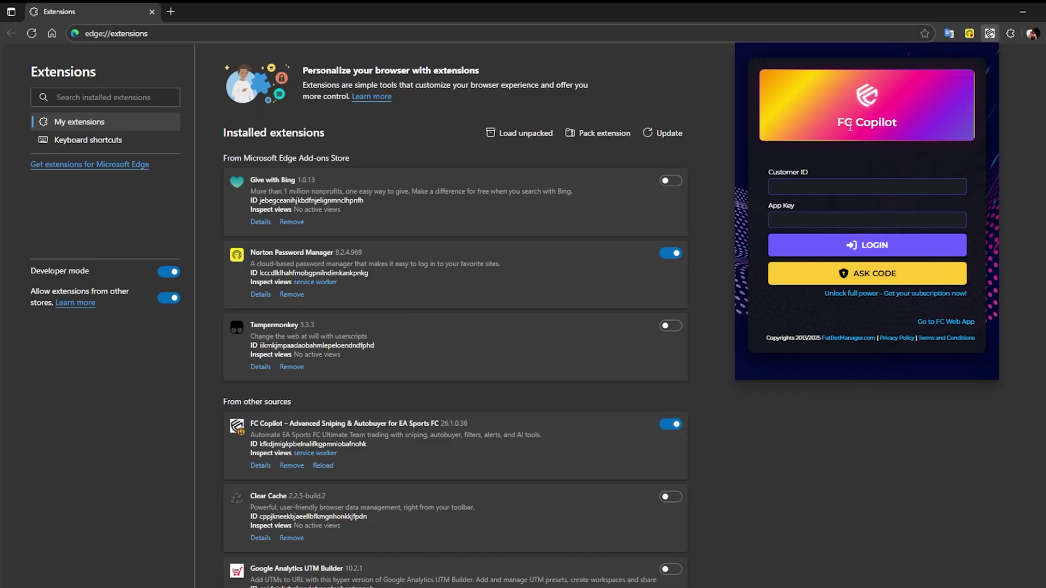
pyautogui.click(829, 182)
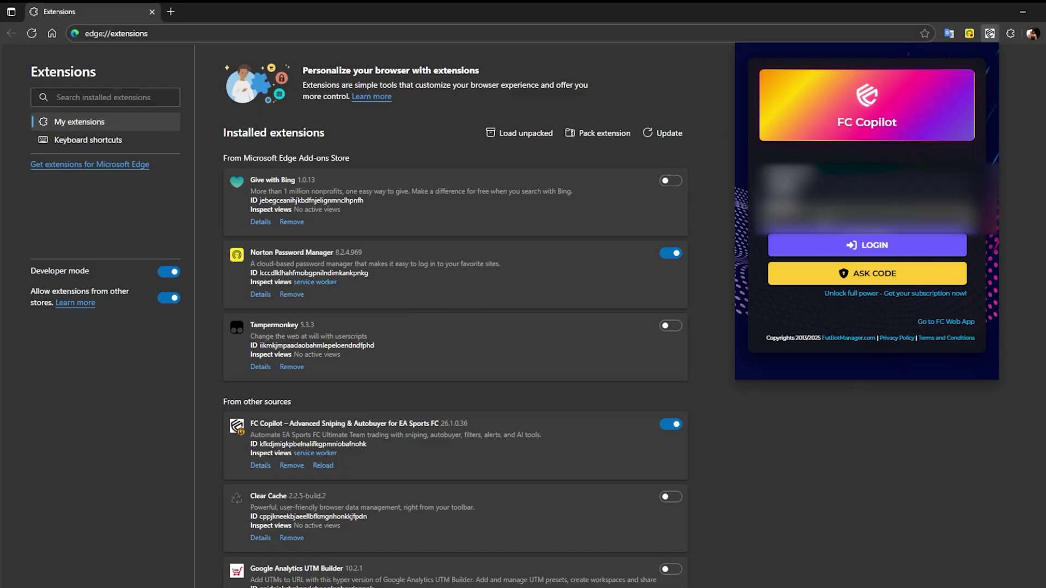
pyautogui.click(831, 245)
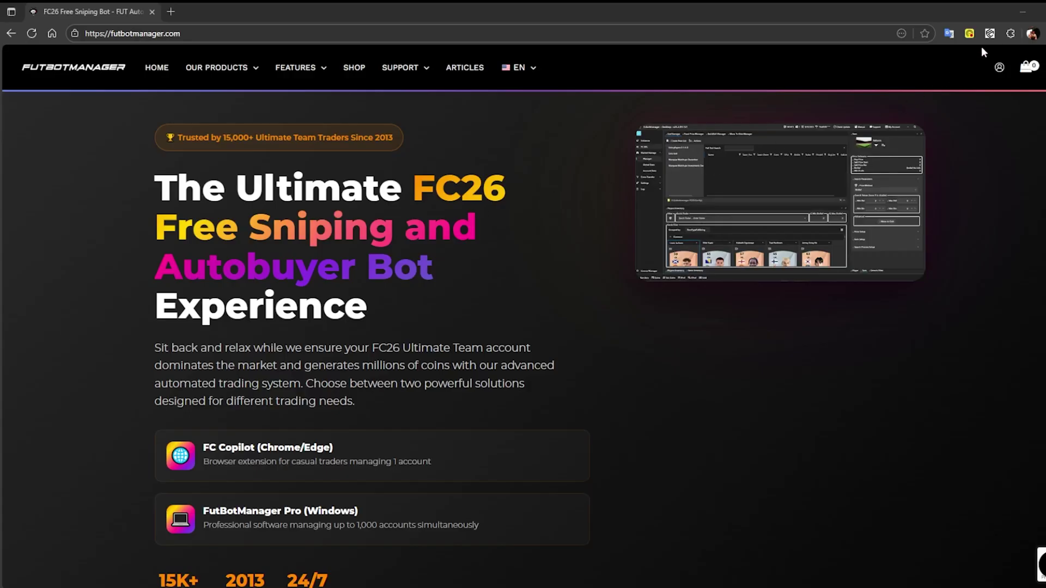
# Launch the FC Web App from the FC Copilot popup and dismiss the Transfer Market Locked notice
pyautogui.click(990, 34)
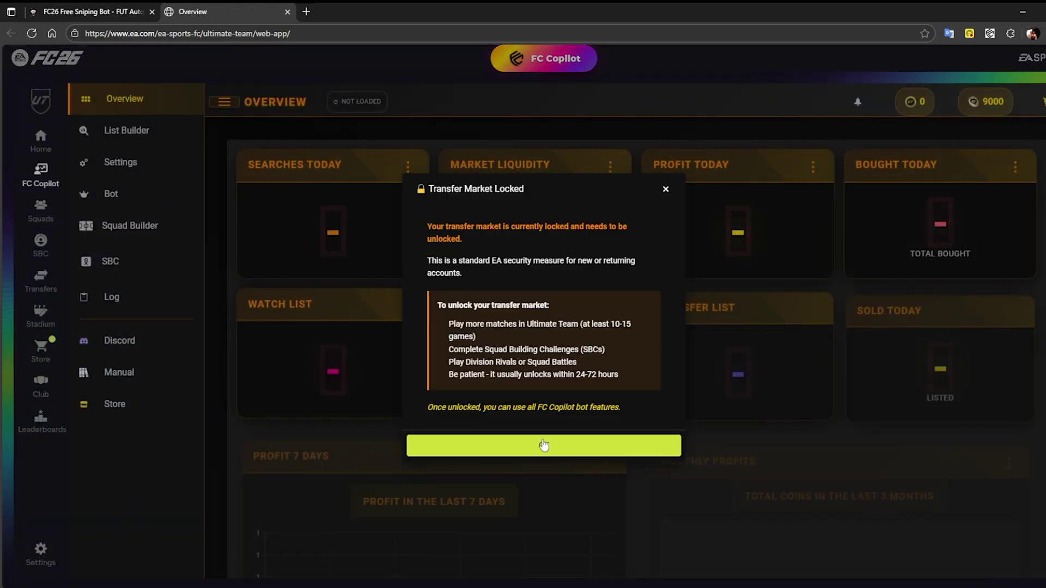
pyautogui.click(544, 445)
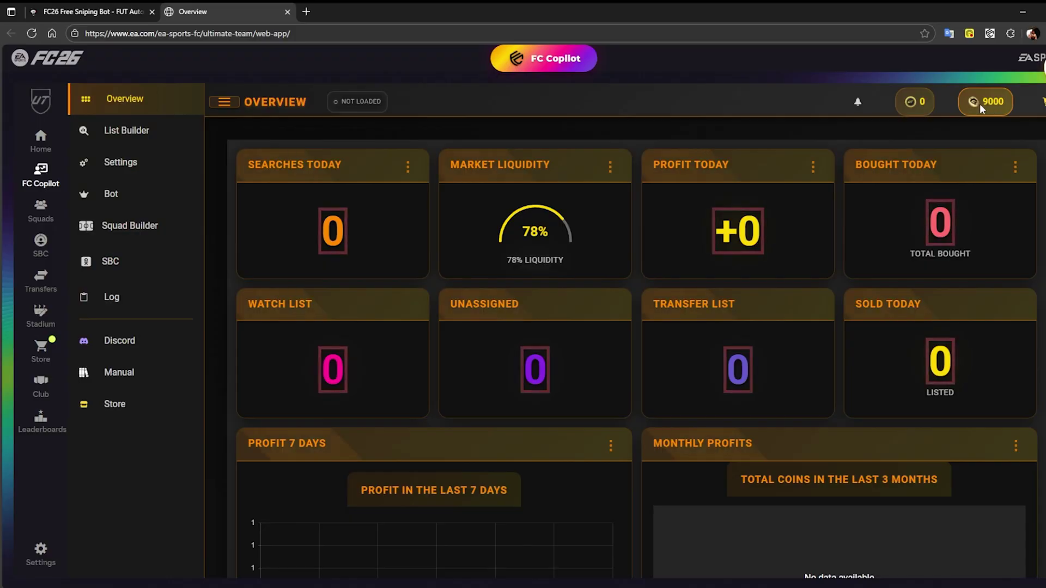
# Open the FC Copilot Store and switch the subscription period to Monthly to show plan prices
pyautogui.click(109, 404)
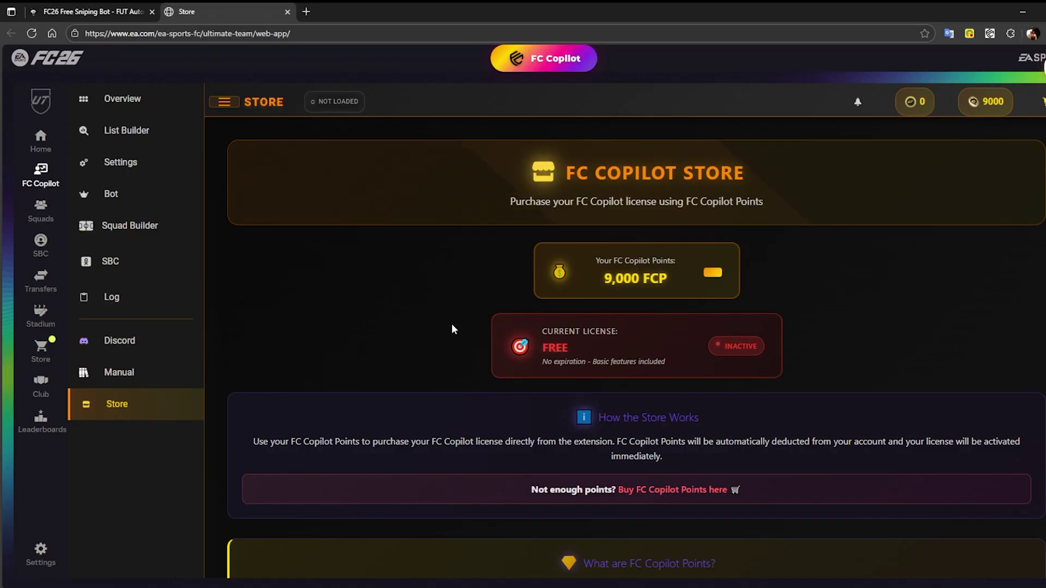
pyautogui.scroll(-5, 411, 320)
pyautogui.scroll(-8, 408, 321)
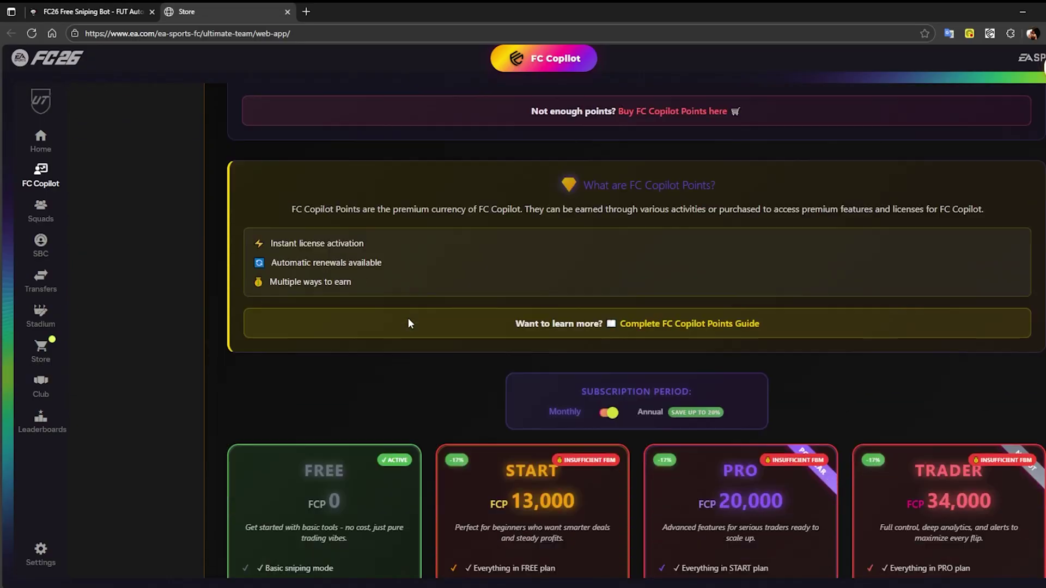
pyautogui.scroll(-2, 408, 324)
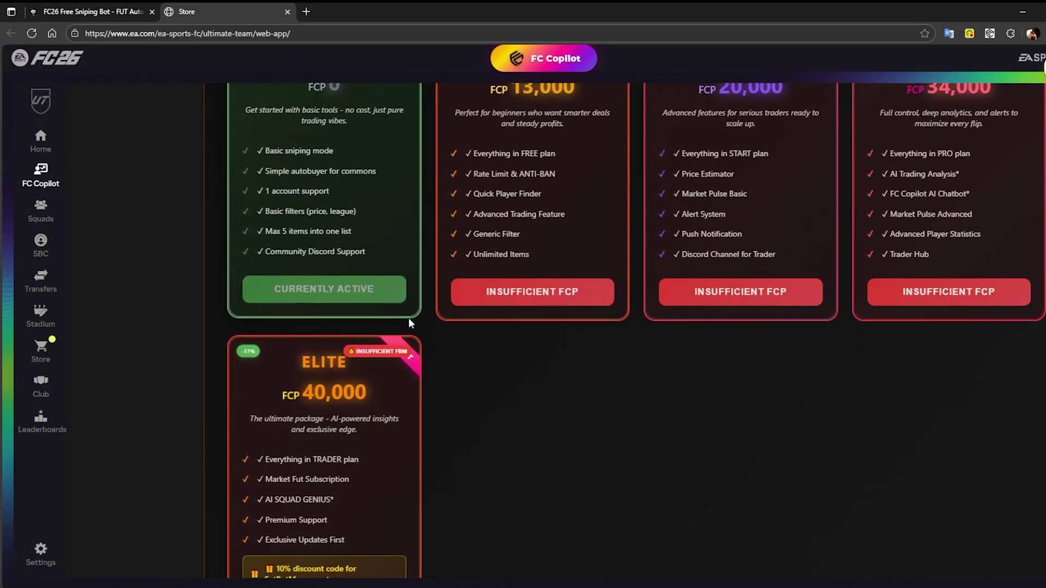
pyautogui.scroll(4, 532, 293)
pyautogui.click(610, 228)
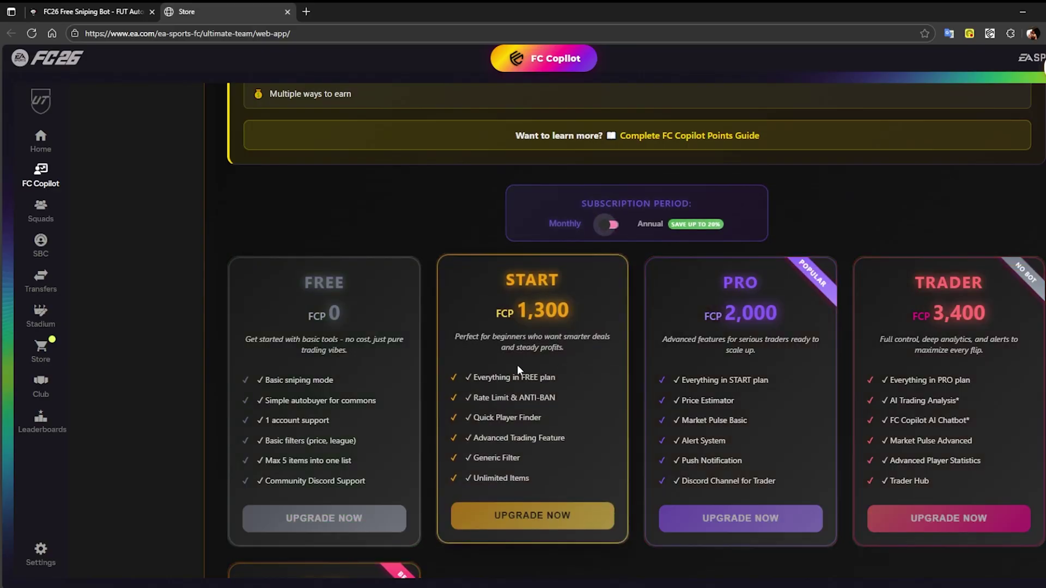
# Buy the ELITE Monthly plan for 4,000 FCP and confirm with ACQUISTA ORA
pyautogui.scroll(-7, 518, 365)
pyautogui.click(358, 454)
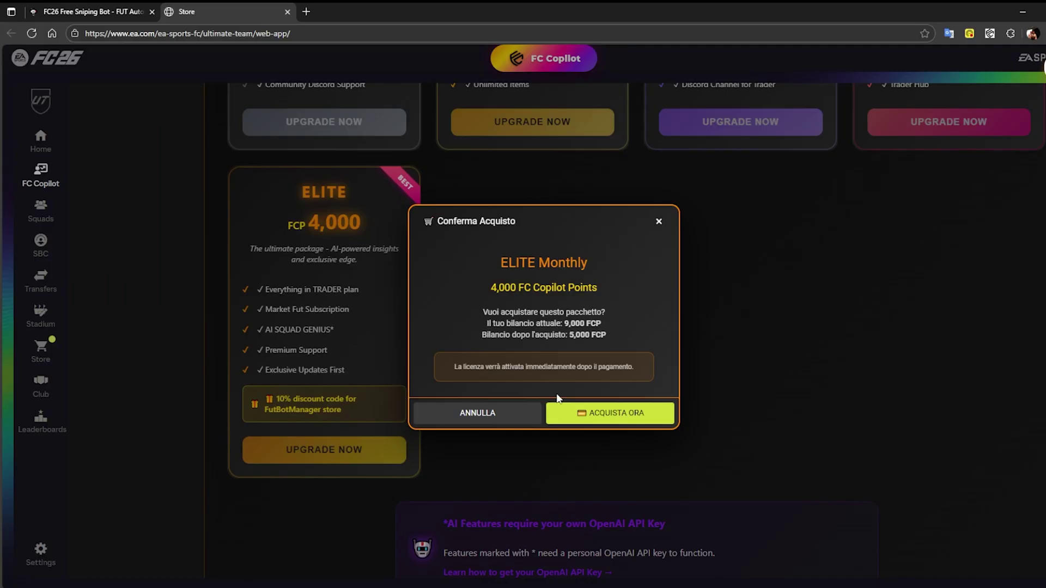
pyautogui.click(602, 417)
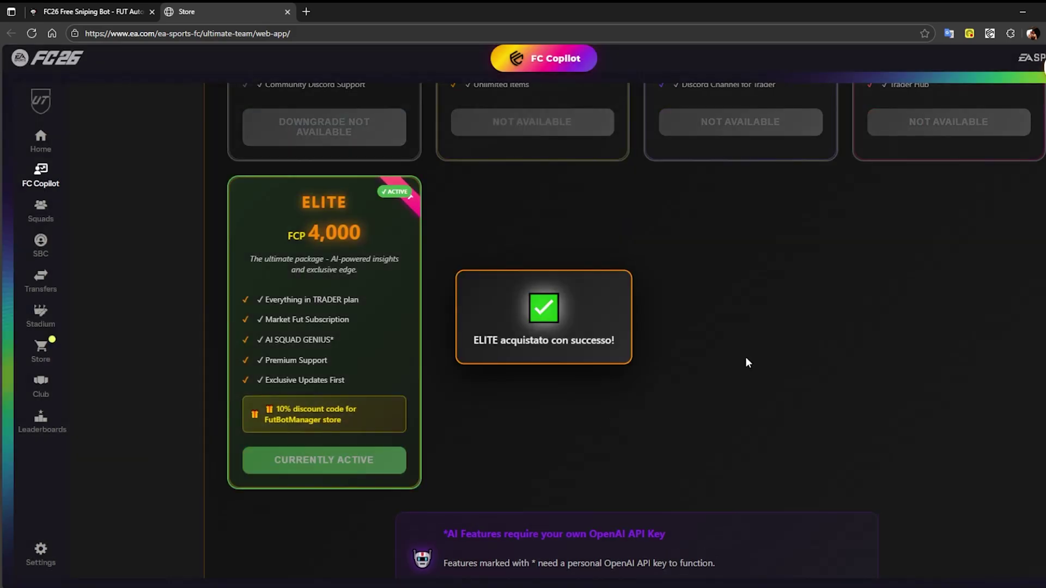